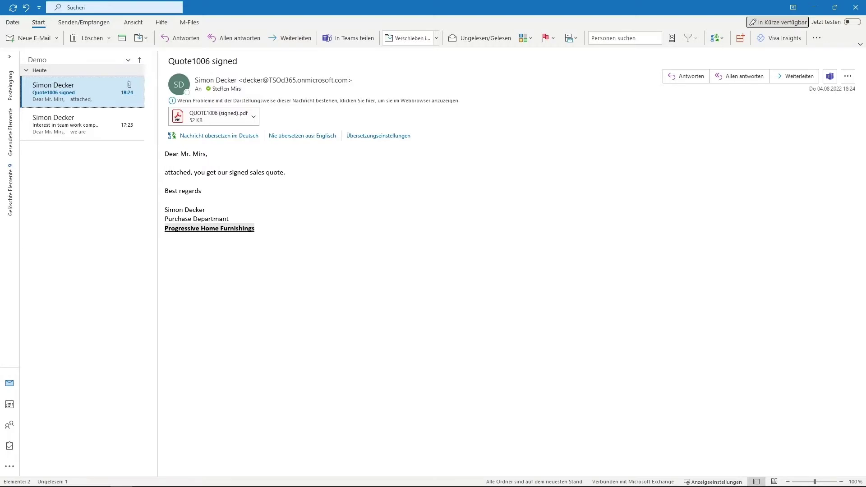
Minimize Outlook and open sales quote QUOTE1006 from the Sales Quotes list
{"action": "key", "text": "super+Down"}
{"action": "key", "text": "super+Down"}
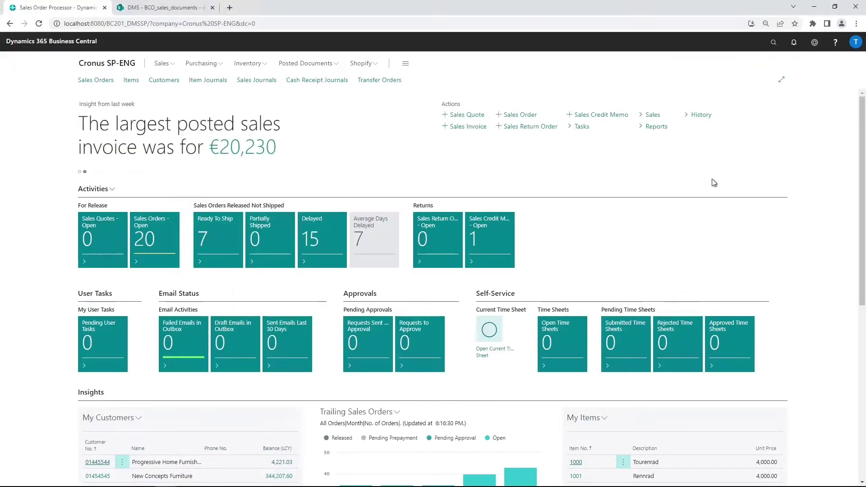
{"action": "left_click", "coordinate": [163, 64]}
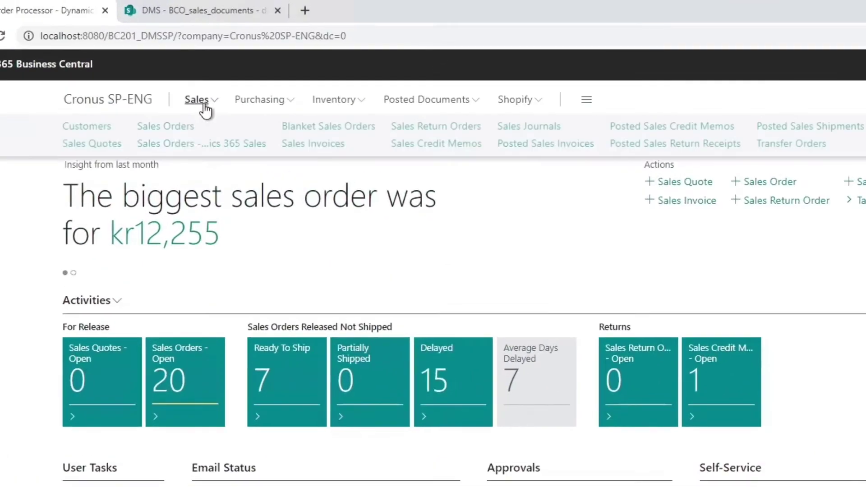
{"action": "left_click", "coordinate": [103, 148]}
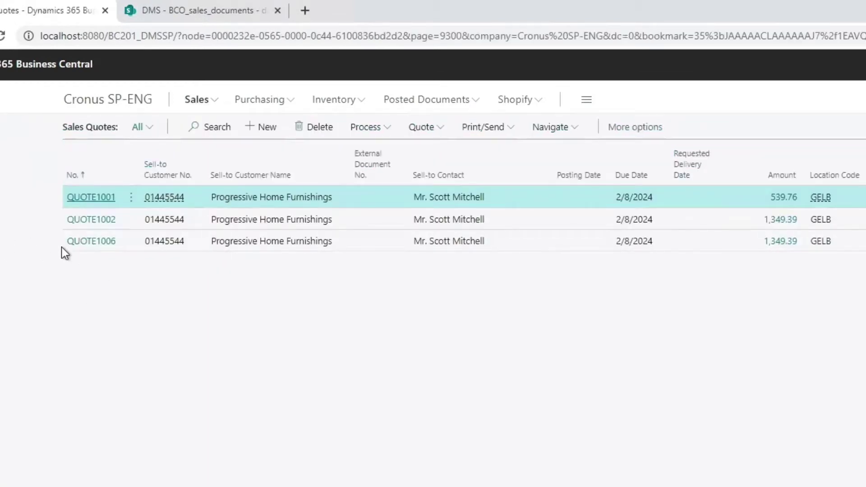
{"action": "mouse_move", "coordinate": [258, 241]}
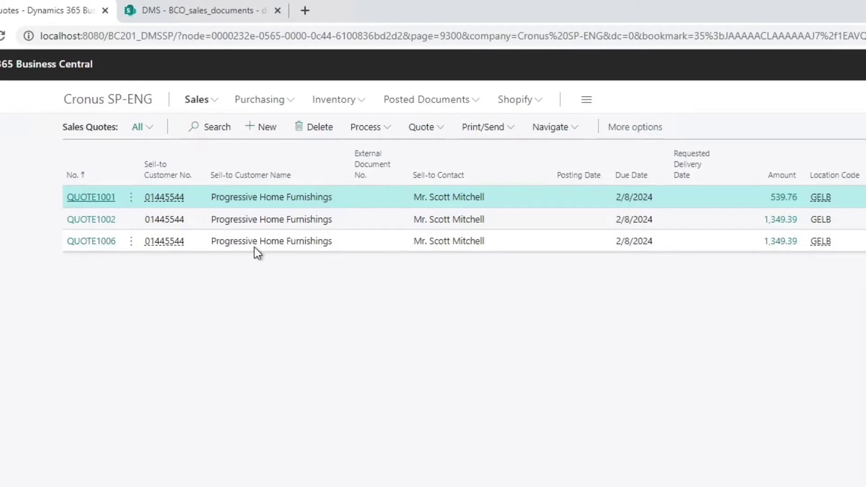
{"action": "left_click", "coordinate": [281, 247]}
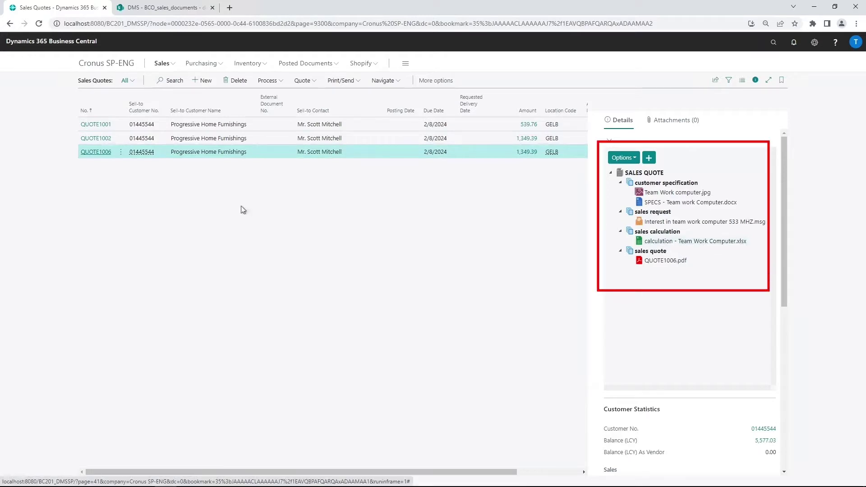
{"action": "left_click", "coordinate": [100, 154]}
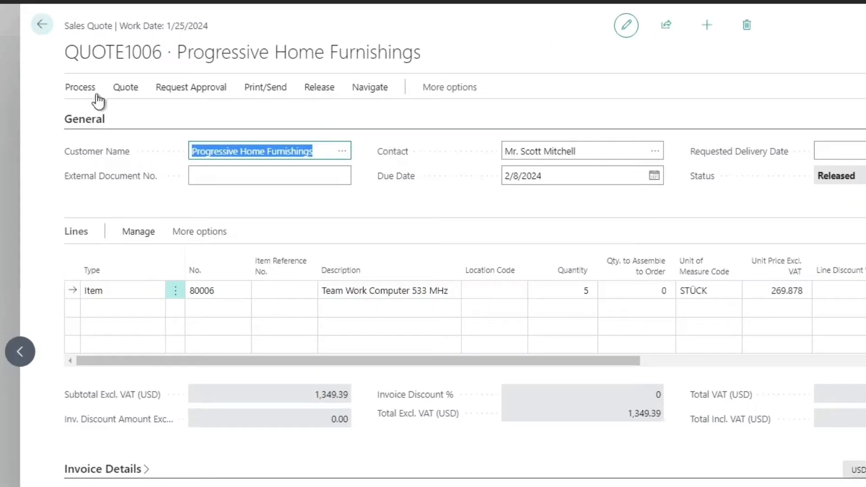
Convert QUOTE1006 into a sales order via Process > Make Order and confirm
{"action": "left_click", "coordinate": [60, 107]}
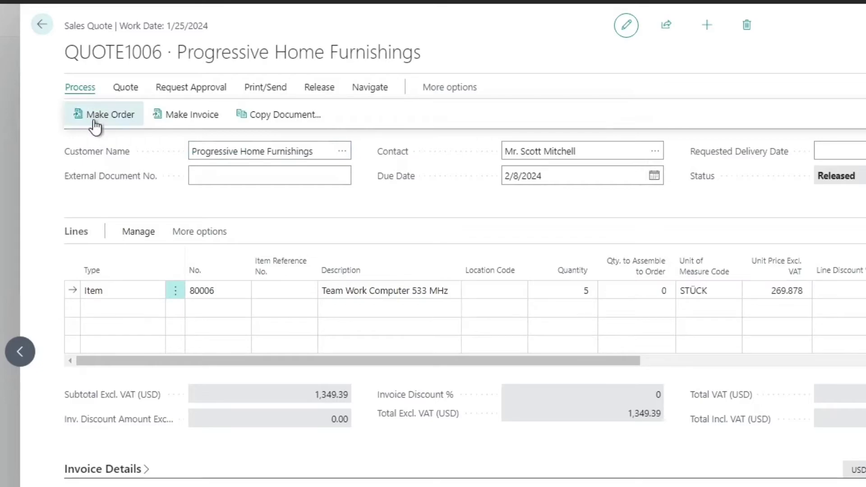
{"action": "left_click", "coordinate": [102, 116]}
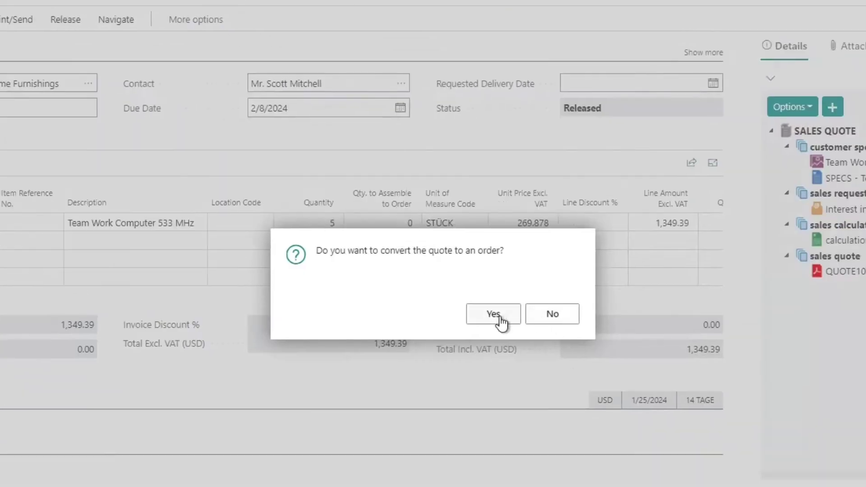
{"action": "left_click", "coordinate": [500, 319]}
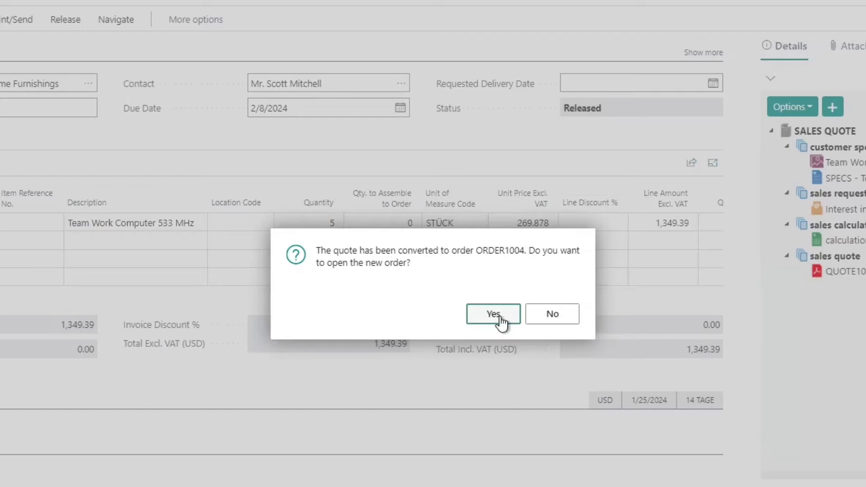
Open the new order ORDER1004 and dismiss the sales order help tip
{"action": "left_click", "coordinate": [494, 314]}
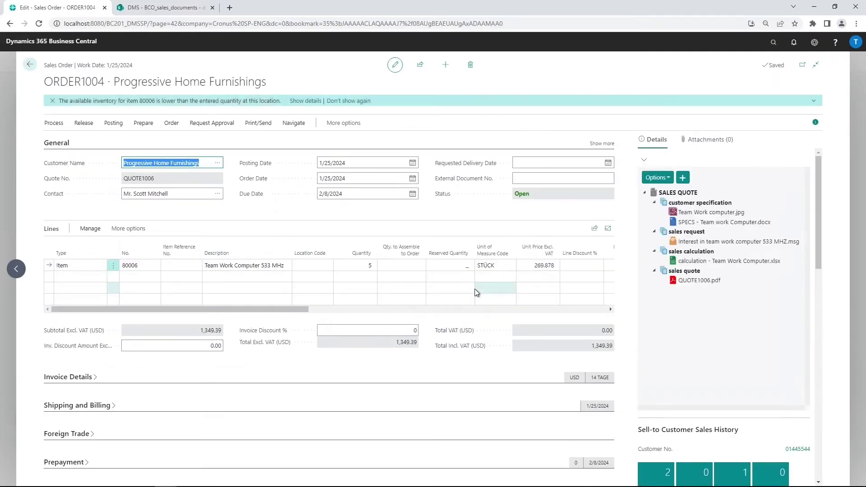
{"action": "left_click", "coordinate": [59, 67]}
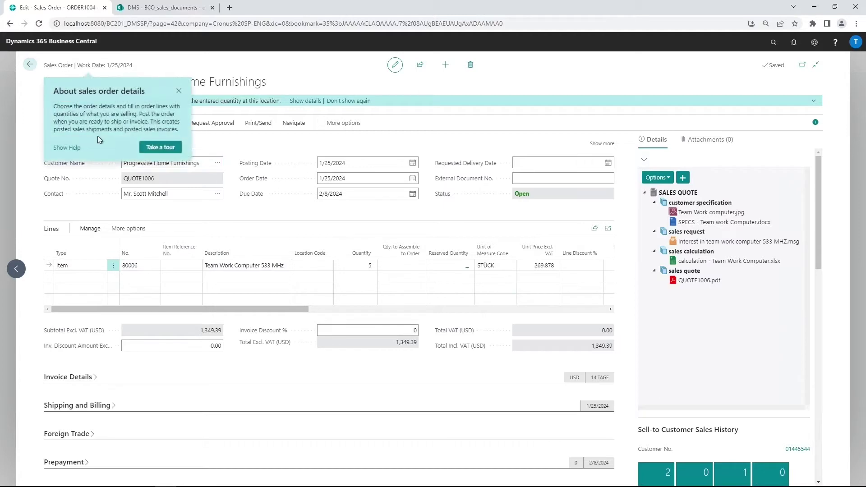
{"action": "left_click", "coordinate": [289, 302]}
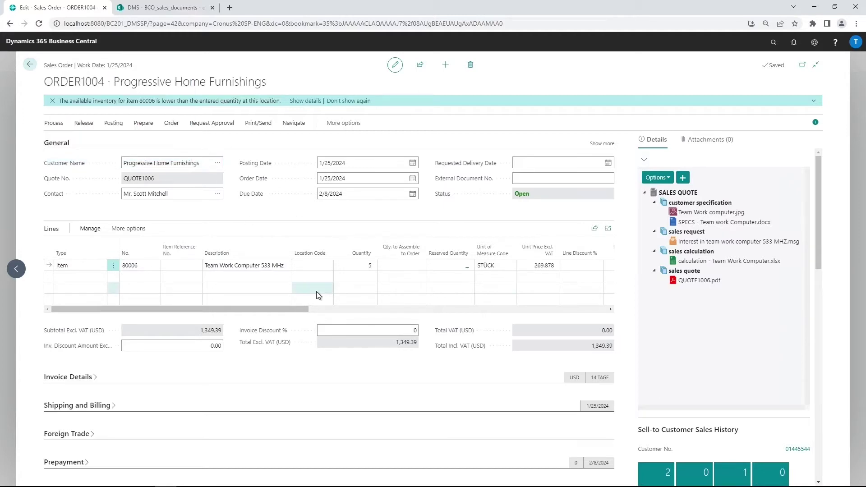
{"action": "mouse_move", "coordinate": [123, 484]}
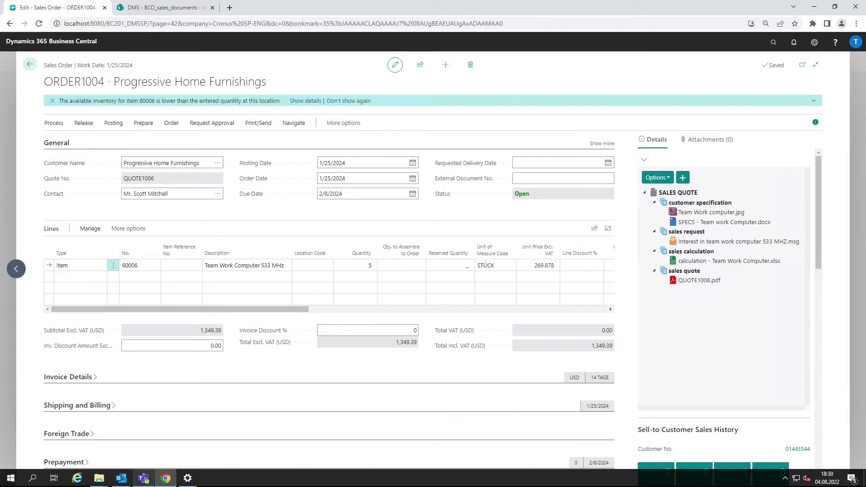
Drop the signed QUOTE1006 PDF from the email onto ORDER1004's documents as content type 'sales order'
{"action": "left_click", "coordinate": [122, 478]}
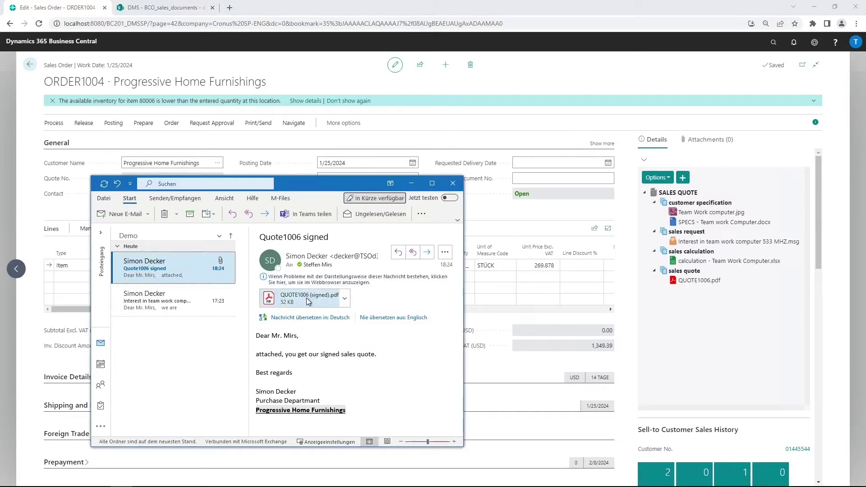
{"action": "left_click_drag", "start_coordinate": [305, 300], "coordinate": [718, 301]}
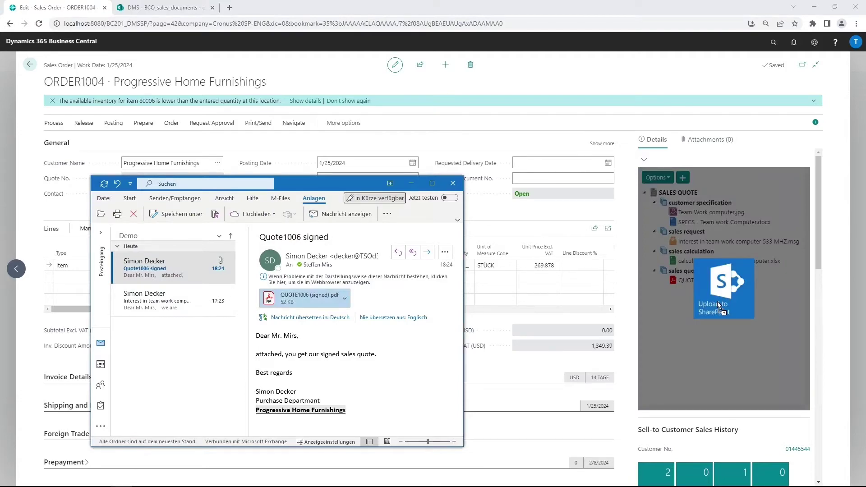
{"action": "left_click_drag", "start_coordinate": [717, 301], "coordinate": [717, 302]}
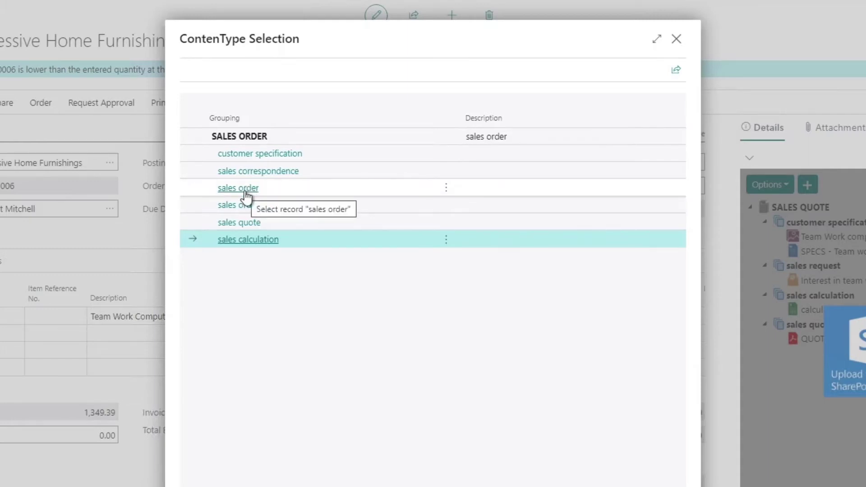
{"action": "left_click", "coordinate": [246, 195]}
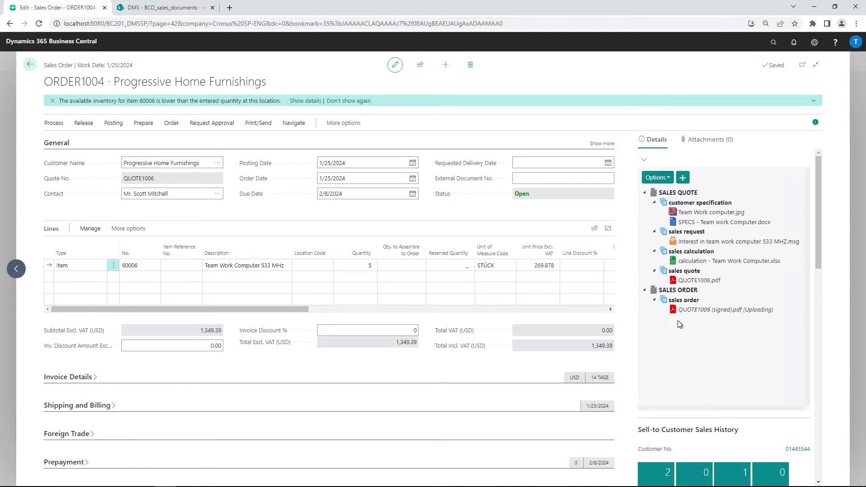
{"action": "left_click", "coordinate": [121, 478]}
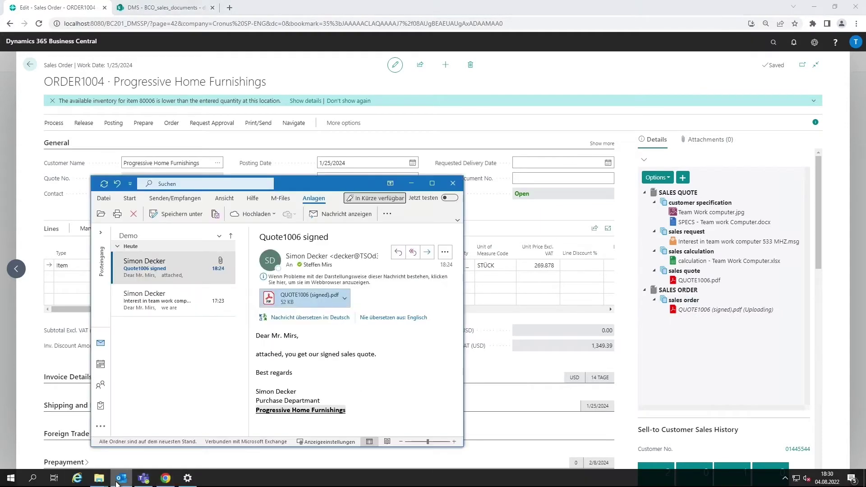
{"action": "left_click", "coordinate": [176, 271]}
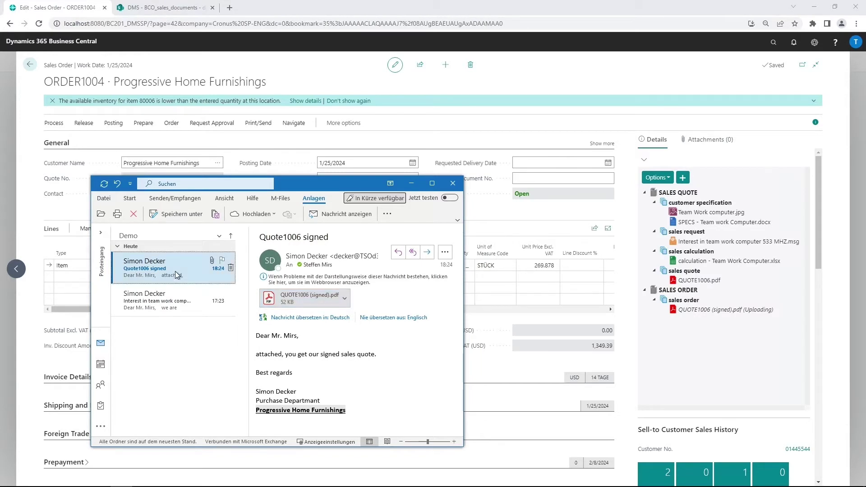
{"action": "left_click_drag", "start_coordinate": [175, 272], "coordinate": [670, 346]}
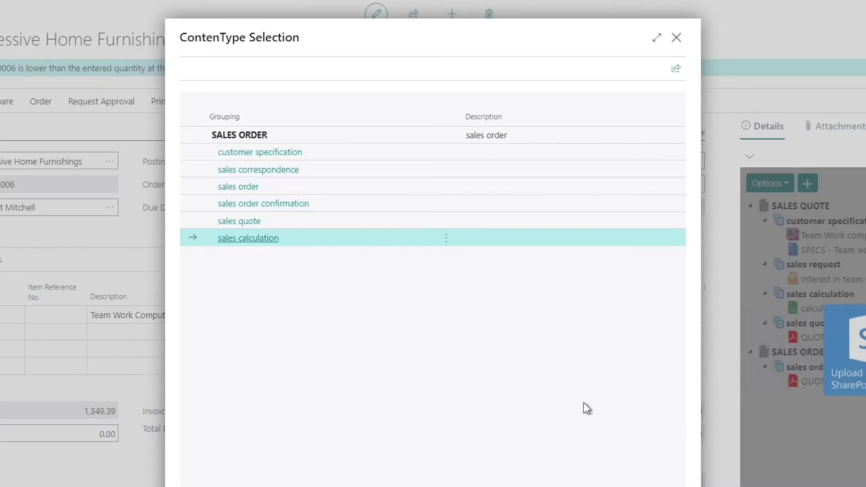
{"action": "left_click", "coordinate": [276, 171]}
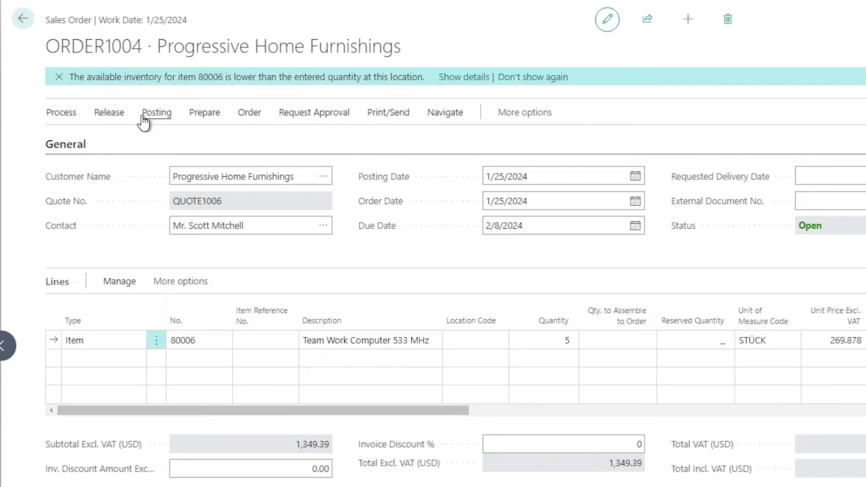
Release ORDER1004 so it can be posted
{"action": "left_click", "coordinate": [109, 113]}
{"action": "left_click", "coordinate": [73, 145]}
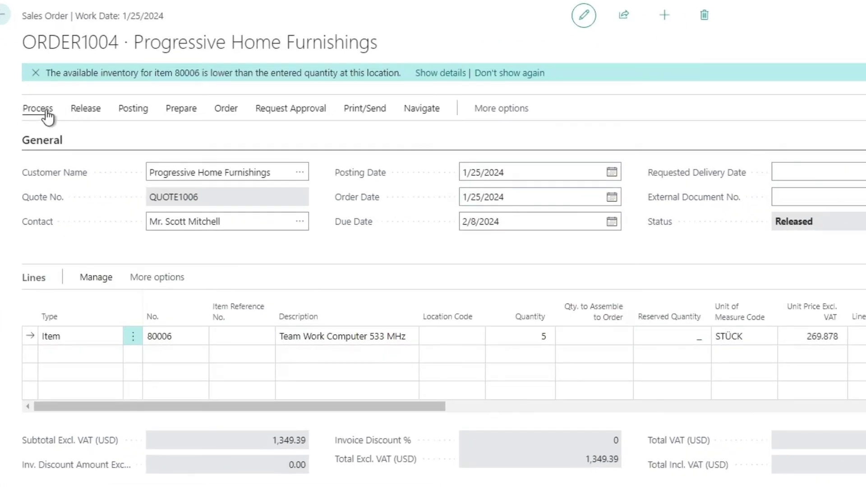
Post ORDER1004 with Ship and Invoice and open posted invoice INV1004
{"action": "left_click", "coordinate": [136, 114]}
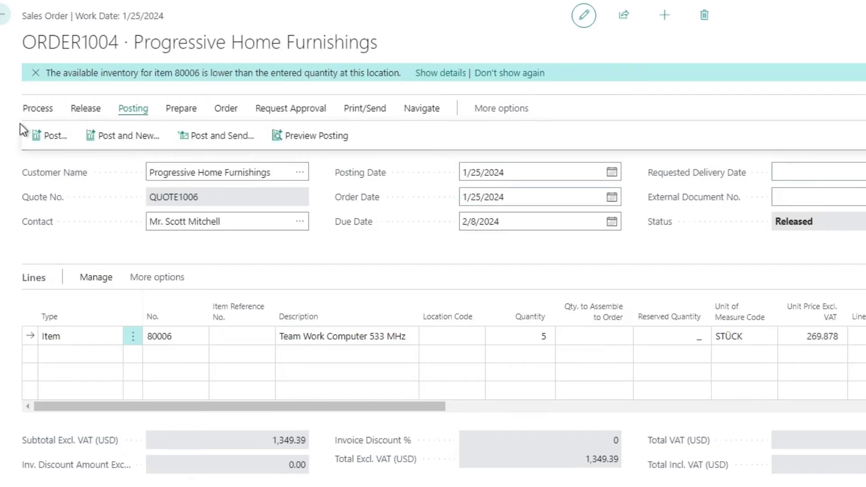
{"action": "left_click", "coordinate": [51, 135]}
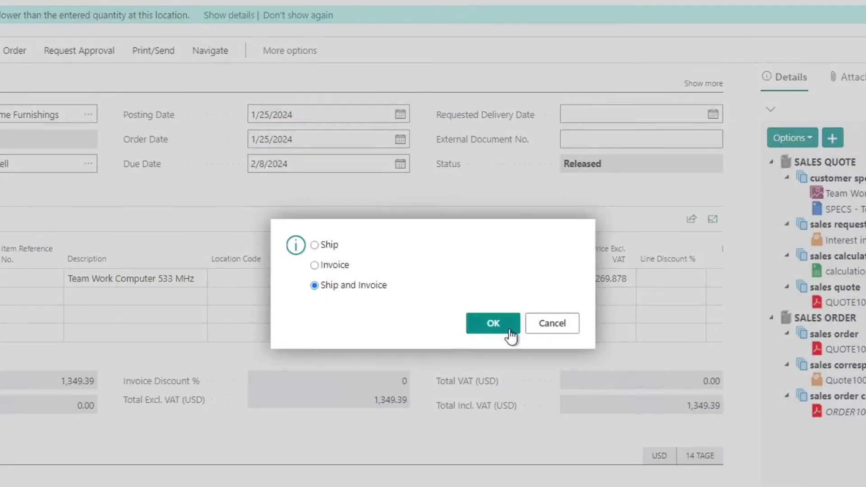
{"action": "left_click", "coordinate": [494, 324]}
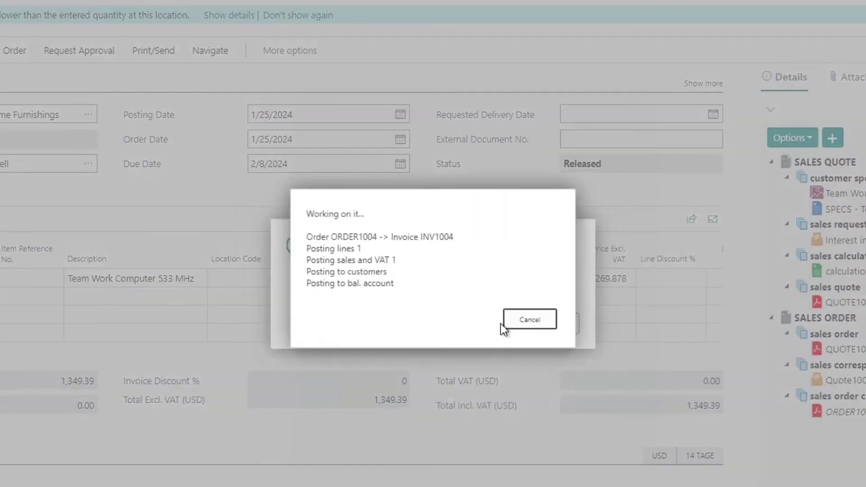
{"action": "left_click", "coordinate": [501, 329]}
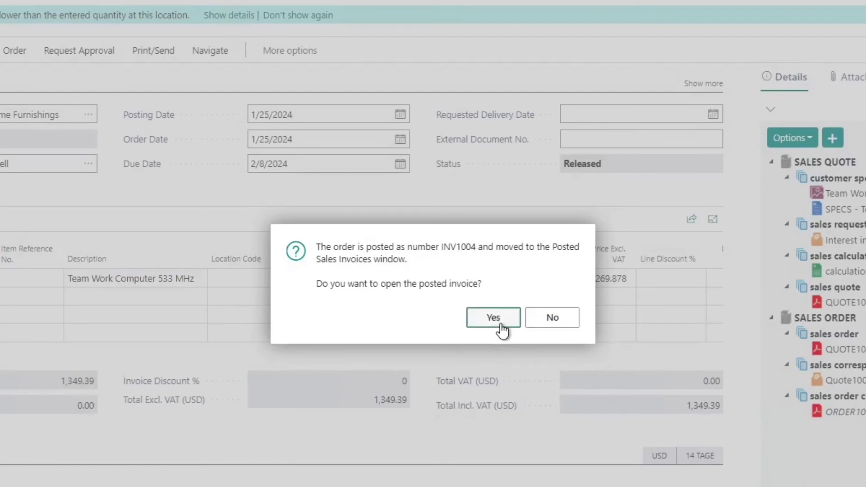
{"action": "left_click", "coordinate": [502, 330]}
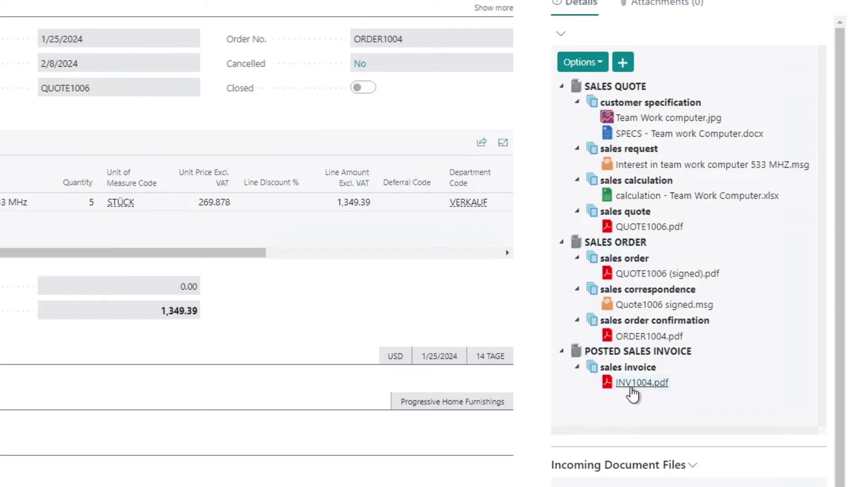
View INV1004.pdf in Acrobat, then switch to the SharePoint sales documents library tab
{"action": "left_click", "coordinate": [629, 389]}
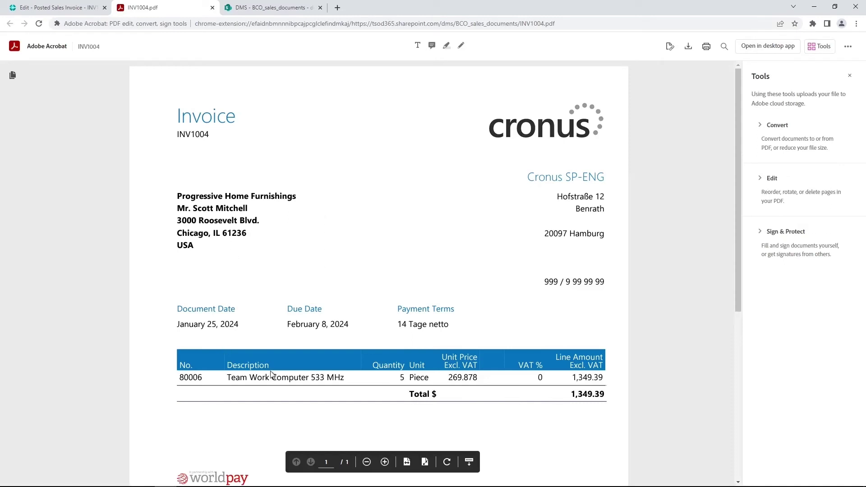
{"action": "left_click", "coordinate": [262, 10]}
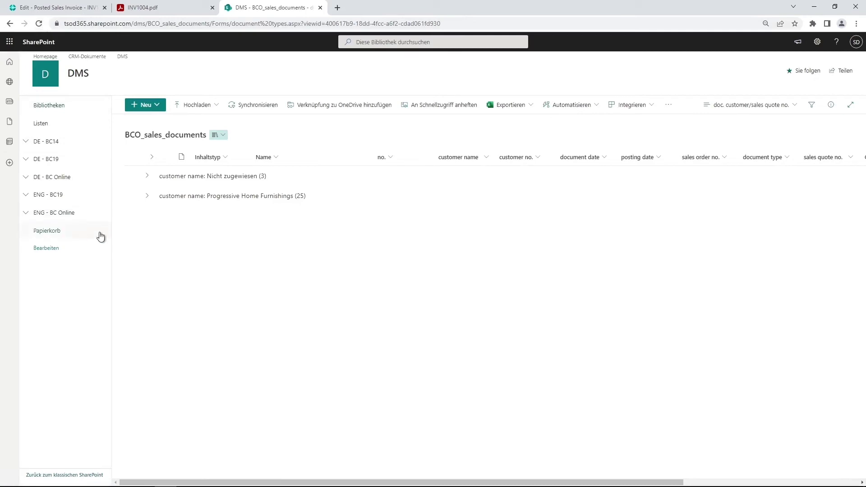
Expand the Progressive Home Furnishings group and its QUOTE1006 group to list the nine filed documents
{"action": "left_click", "coordinate": [149, 197]}
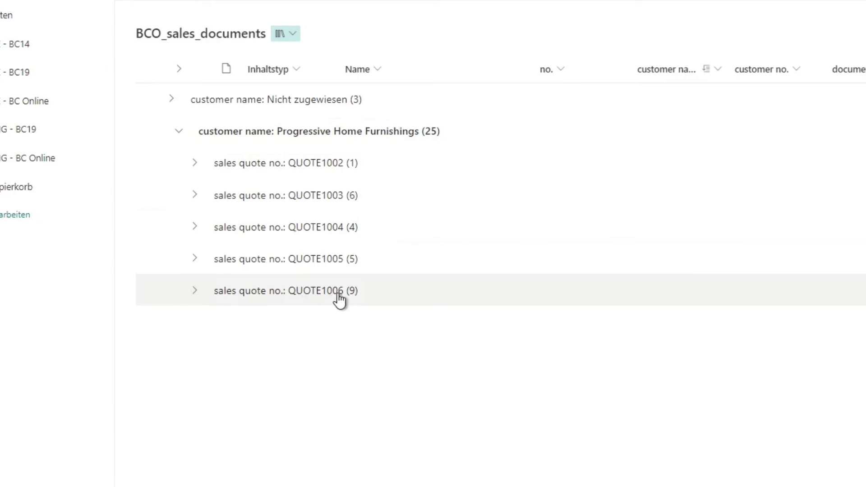
{"action": "left_click", "coordinate": [195, 291]}
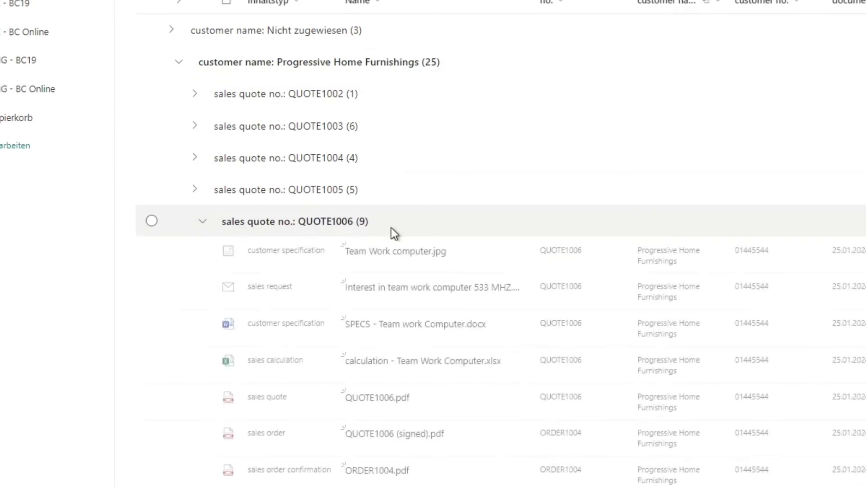
{"action": "scroll", "coordinate": [393, 230], "scroll_direction": "down", "scroll_amount": 1}
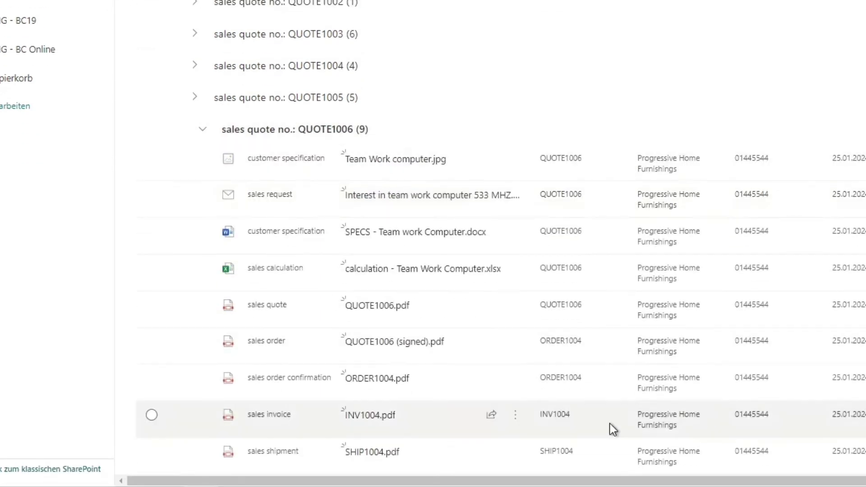